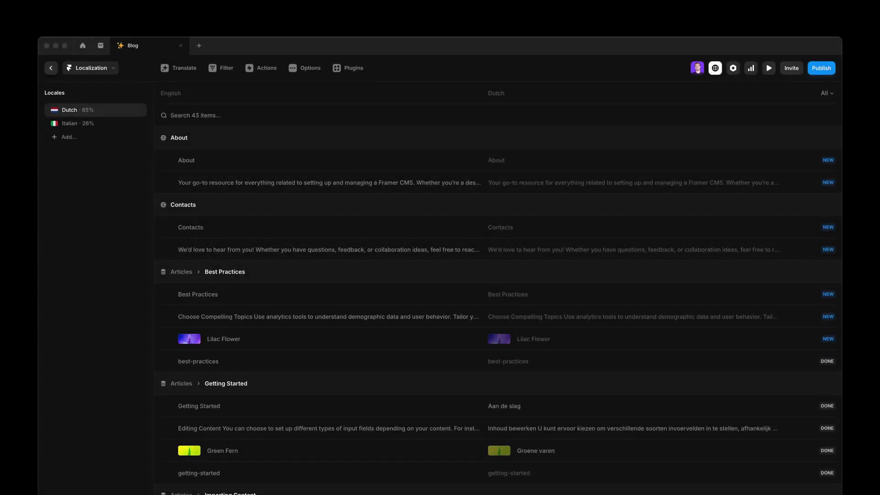
pyautogui.scroll(-5, 500, 313)
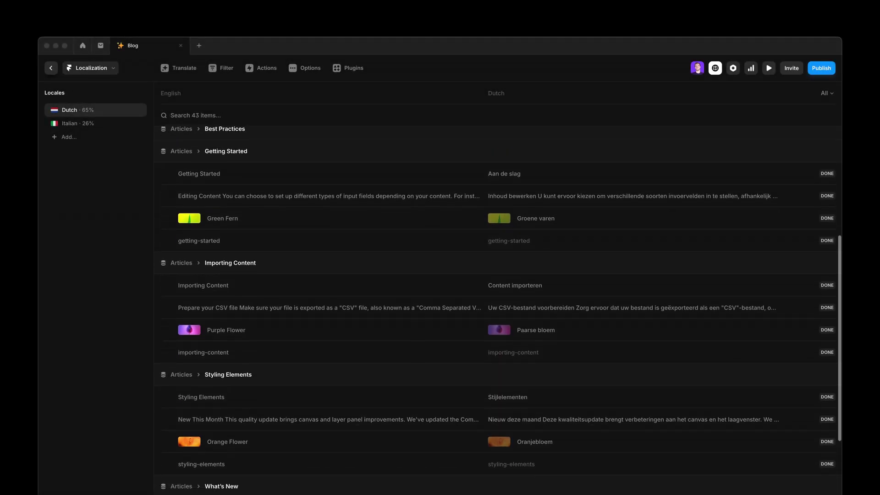
pyautogui.scroll(-4, 499, 316)
pyautogui.scroll(-1, 499, 317)
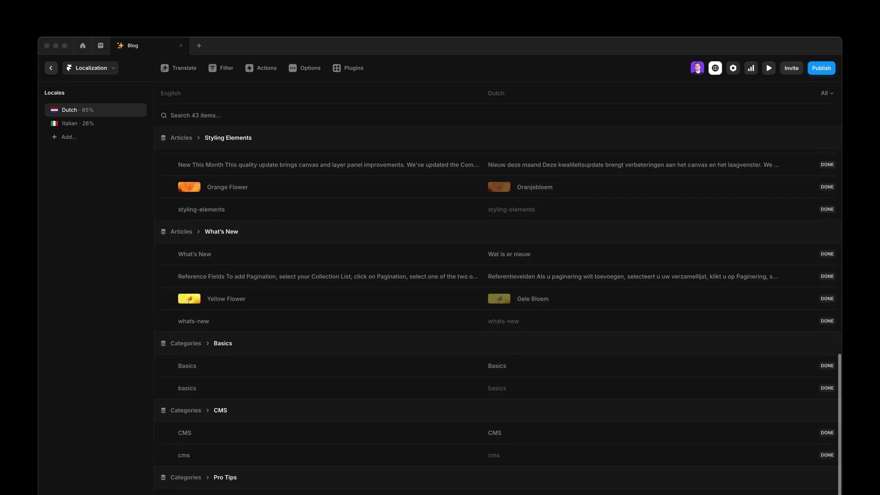
pyautogui.scroll(5, 499, 316)
pyautogui.scroll(4, 498, 317)
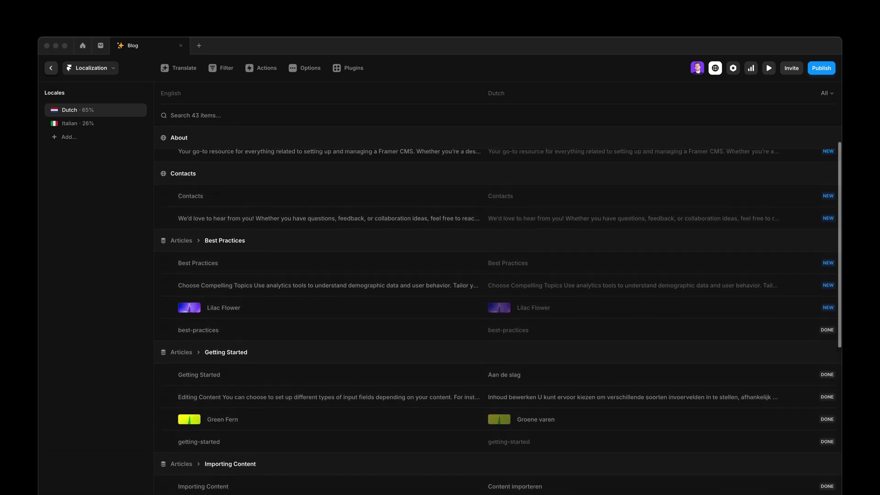
pyautogui.scroll(1, 500, 313)
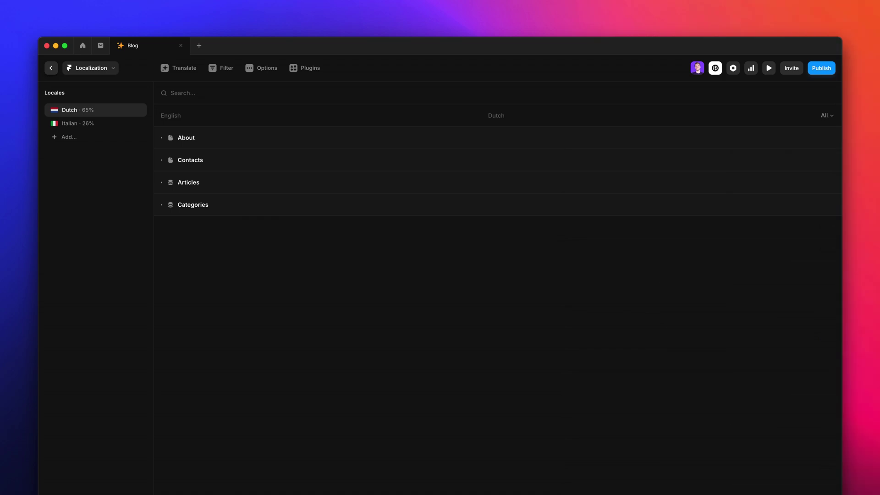
# Step: Expand the Articles collection and reveal the Best Practices article's Dutch fields
pyautogui.moveTo(178, 207)
pyautogui.click(166, 189)
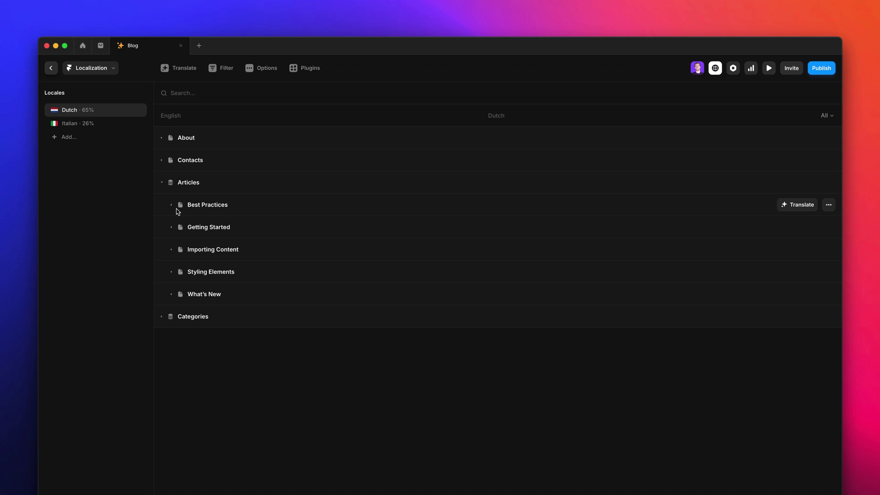
pyautogui.click(177, 207)
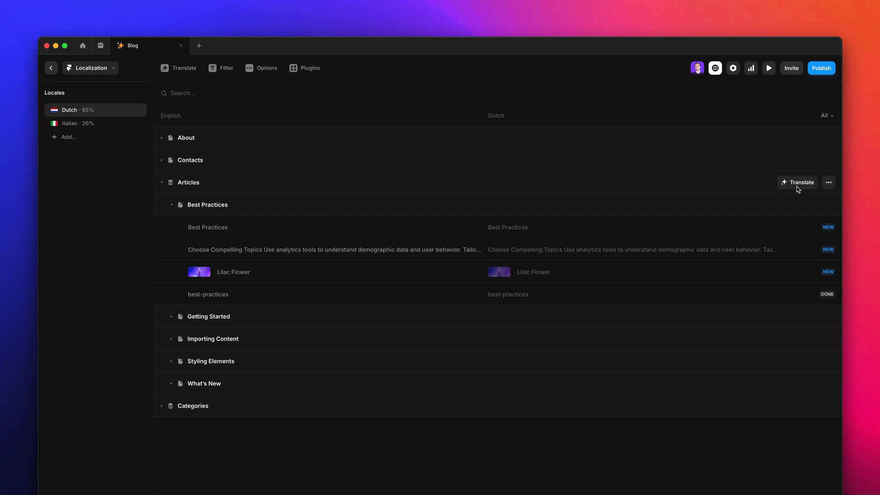
# Step: Hide all Articles items in the Dutch locale and return to the Best Practices page editor
pyautogui.click(828, 185)
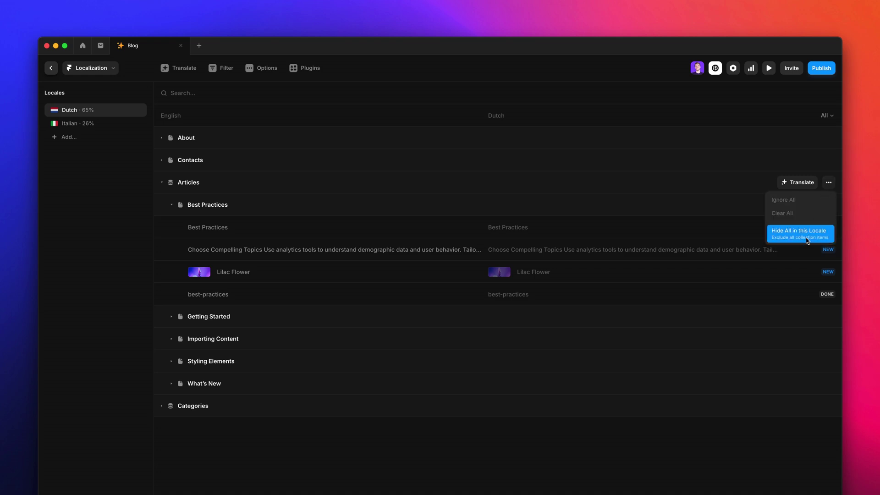
pyautogui.click(807, 234)
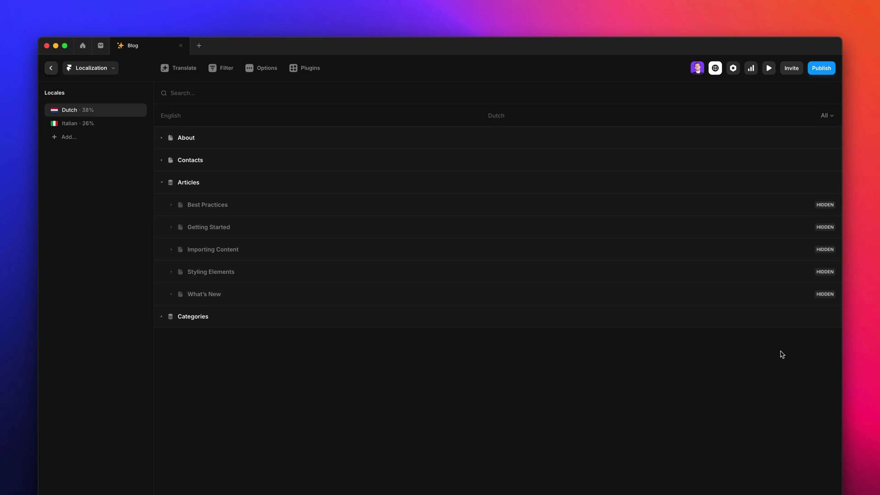
pyautogui.click(51, 69)
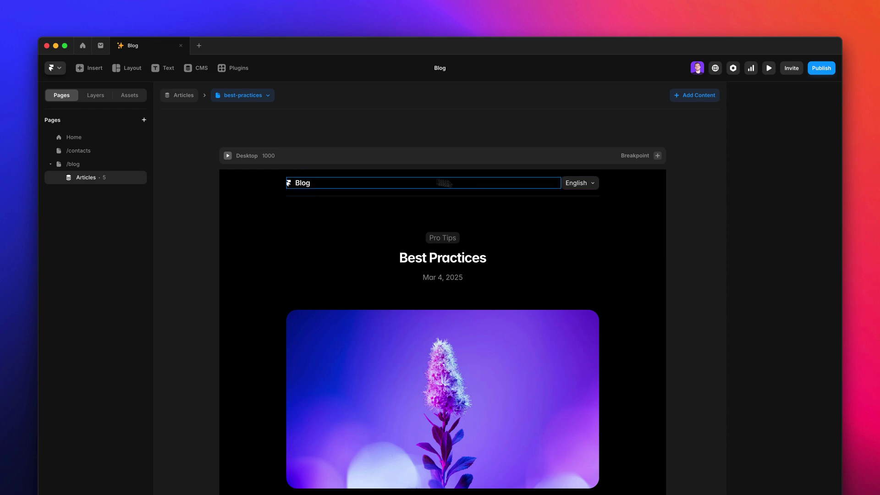
pyautogui.click(228, 155)
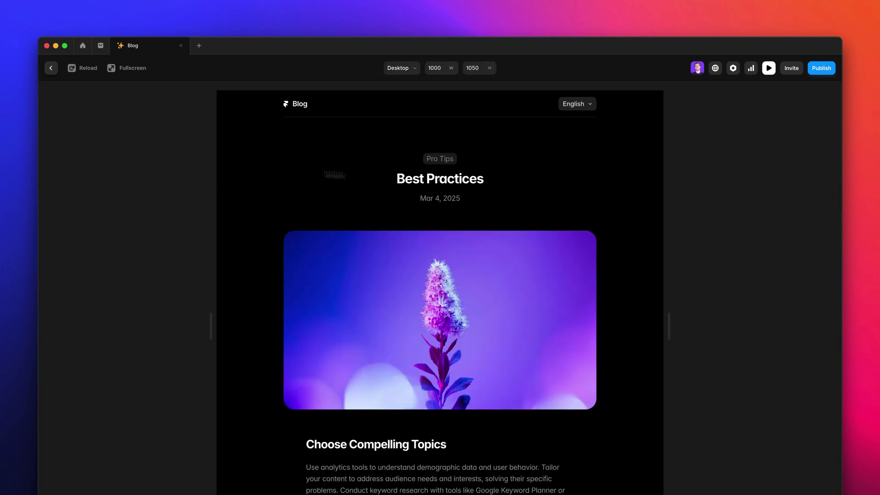
pyautogui.click(573, 107)
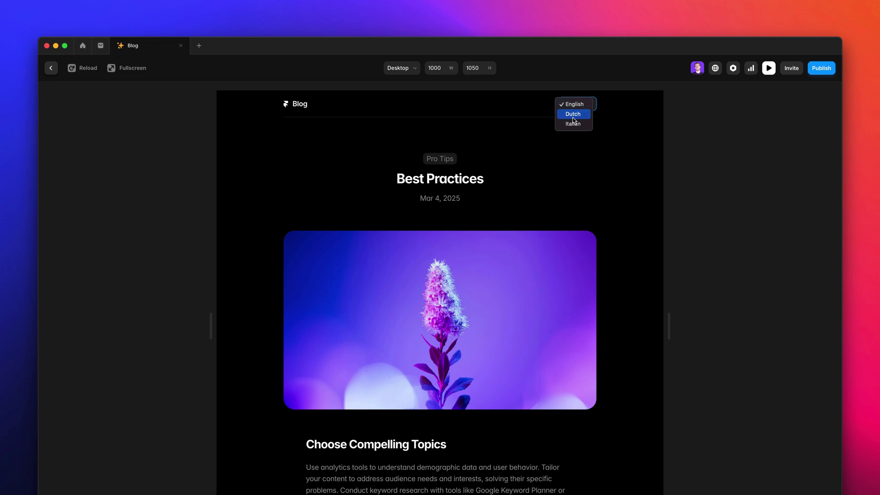
pyautogui.click(572, 117)
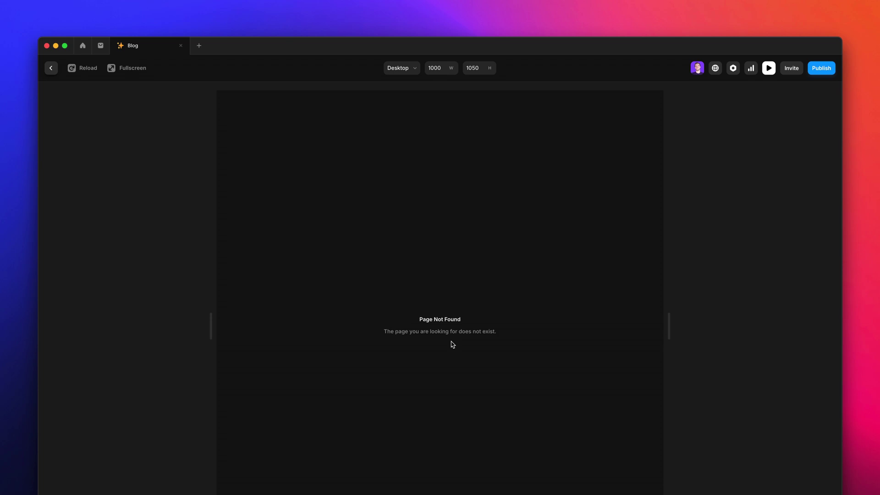
pyautogui.press('Escape')
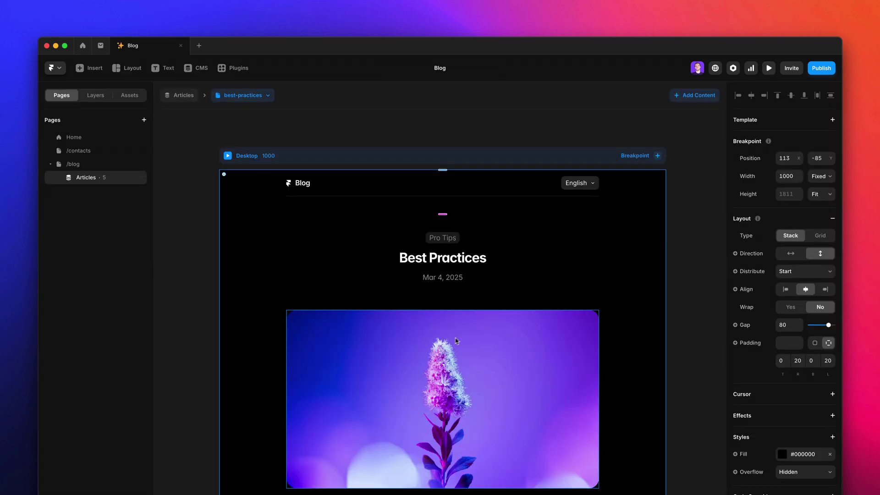
# Step: Select the page's language switcher and show the project's Assets with the Locale Selector component
pyautogui.click(568, 187)
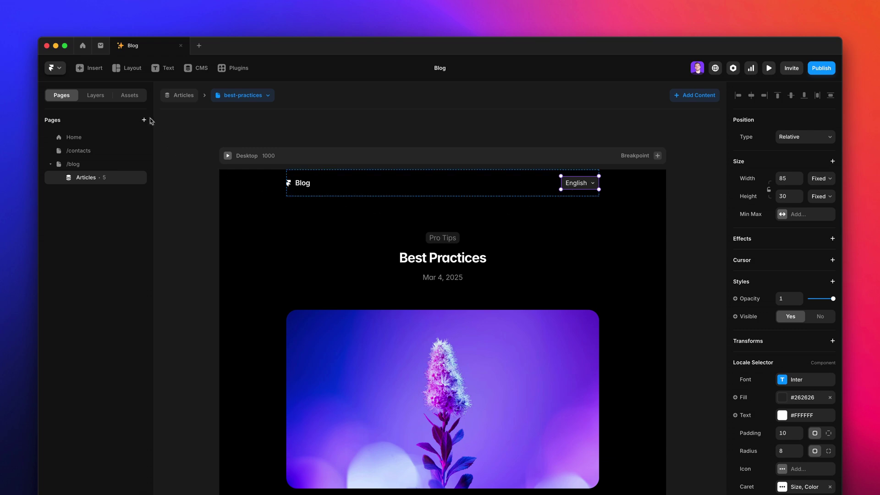
pyautogui.click(137, 102)
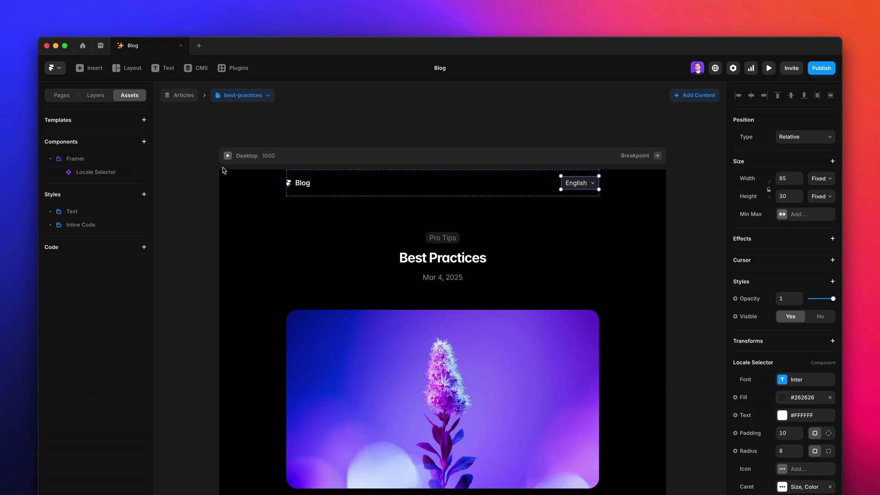
# Step: Preview the article in Italian and back in English, then return to the localization overview
pyautogui.press('super+p')
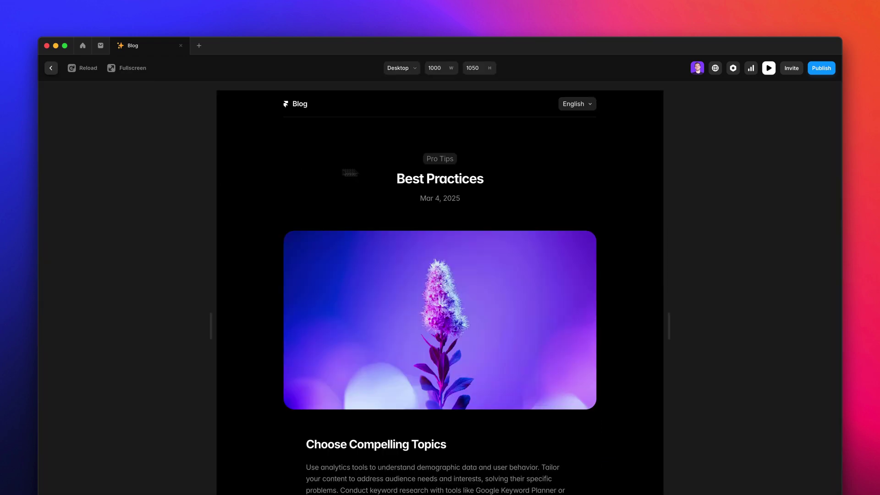
pyautogui.click(585, 107)
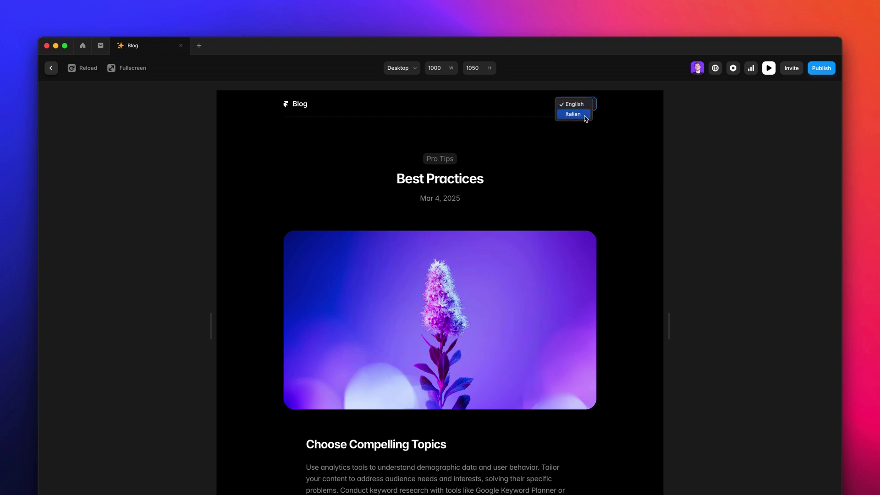
pyautogui.click(573, 114)
pyautogui.click(586, 106)
pyautogui.click(586, 98)
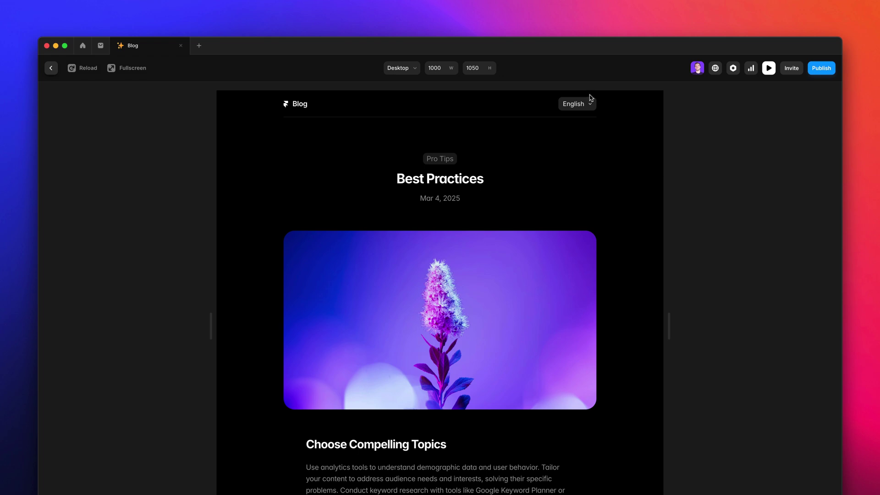
pyautogui.click(716, 68)
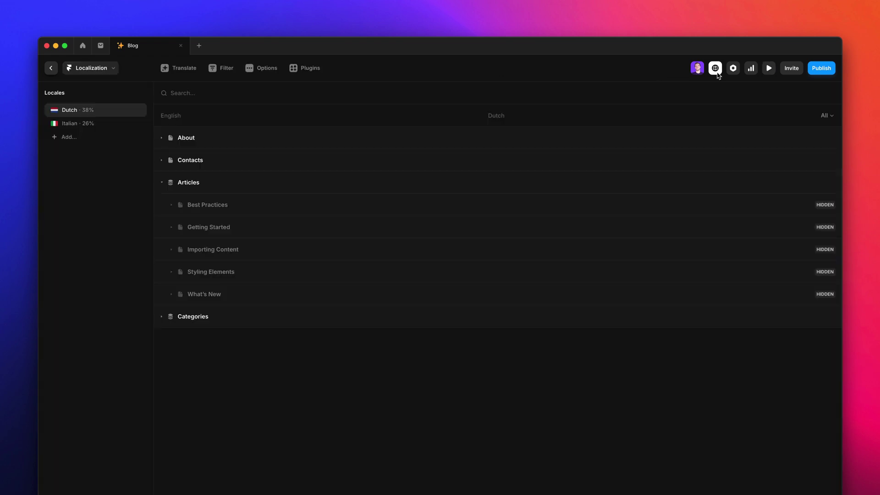